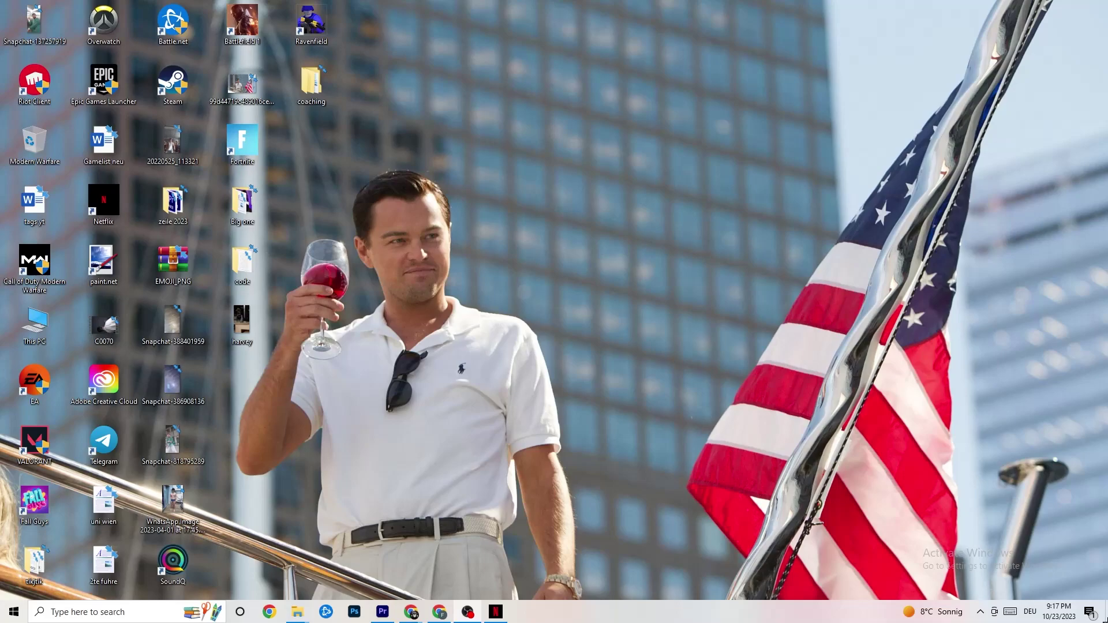
# - Open Windows Settings at the System Display page
pyautogui.click(14, 612)
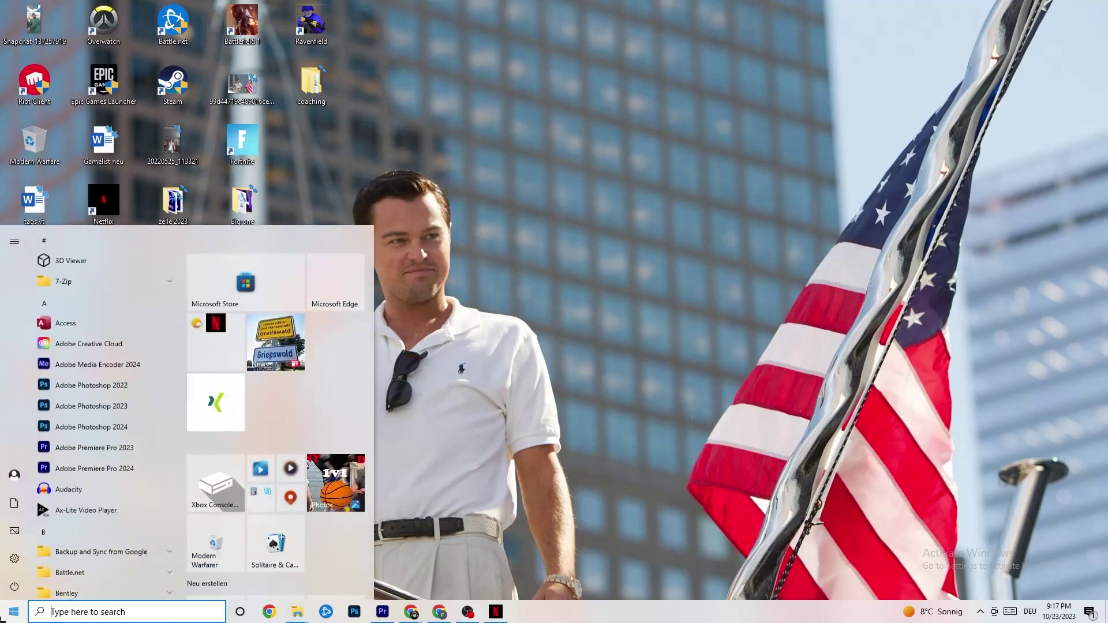
pyautogui.click(15, 558)
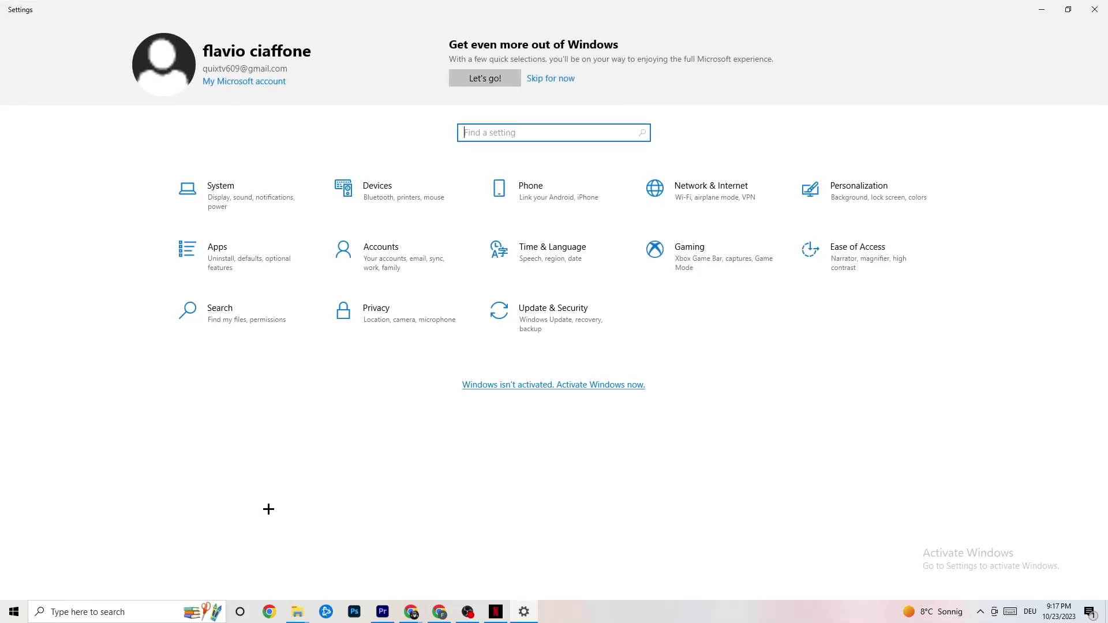
pyautogui.click(238, 199)
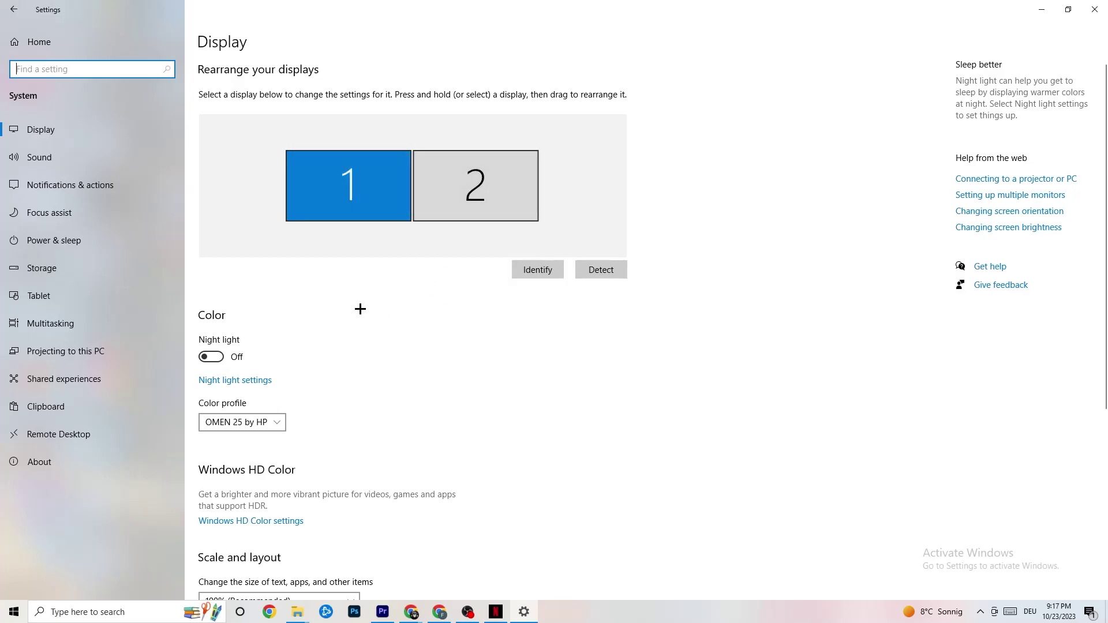
pyautogui.scroll(-3, 360, 226)
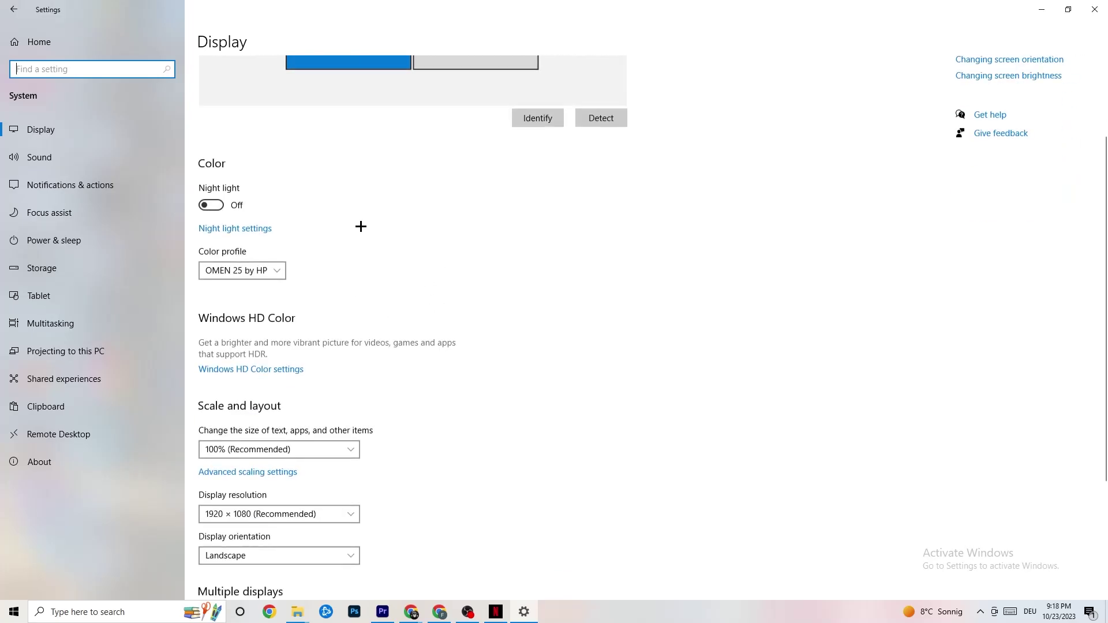
pyautogui.scroll(-2, 361, 227)
# - Check the colour profile, keeping scale at 100% and resolution at 1920 × 1080
pyautogui.click(277, 151)
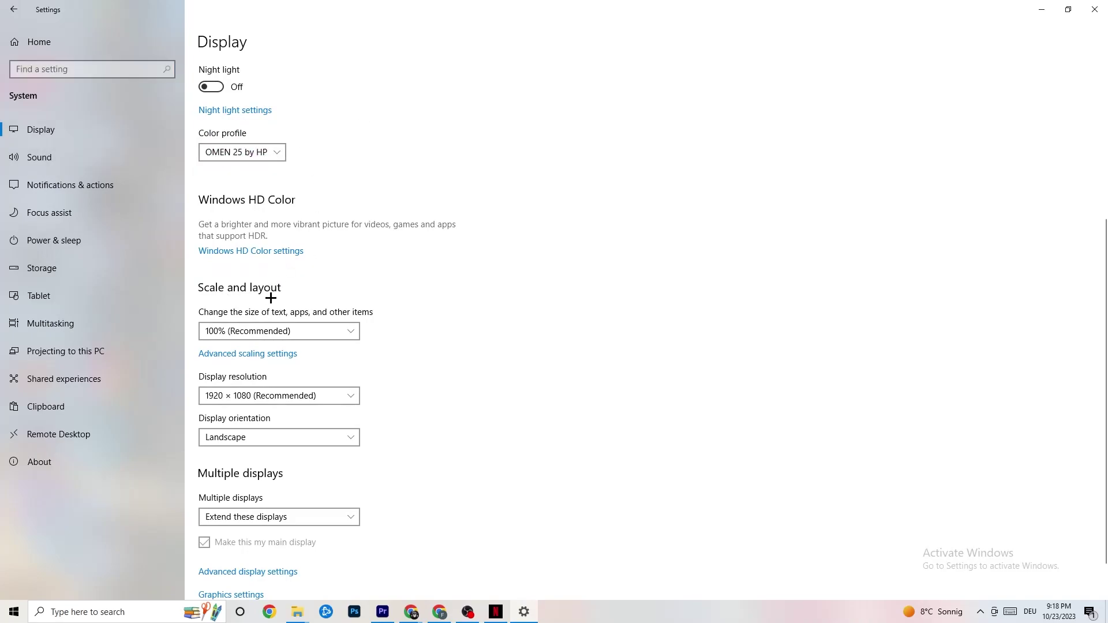
pyautogui.click(340, 331)
pyautogui.click(474, 282)
pyautogui.click(352, 395)
pyautogui.click(496, 370)
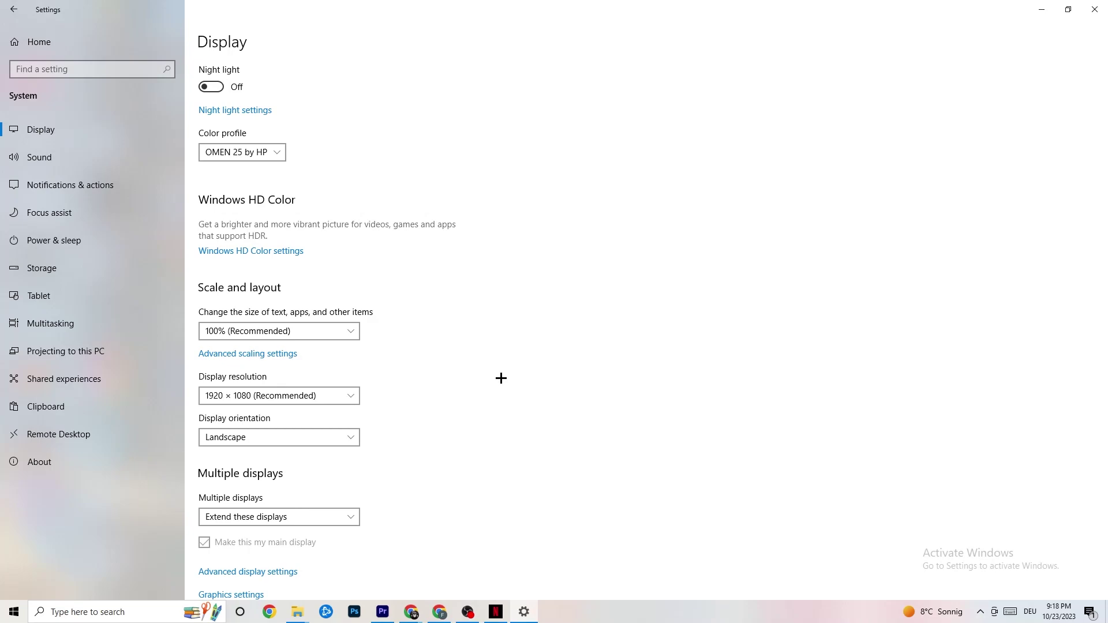
pyautogui.click(362, 396)
pyautogui.click(460, 372)
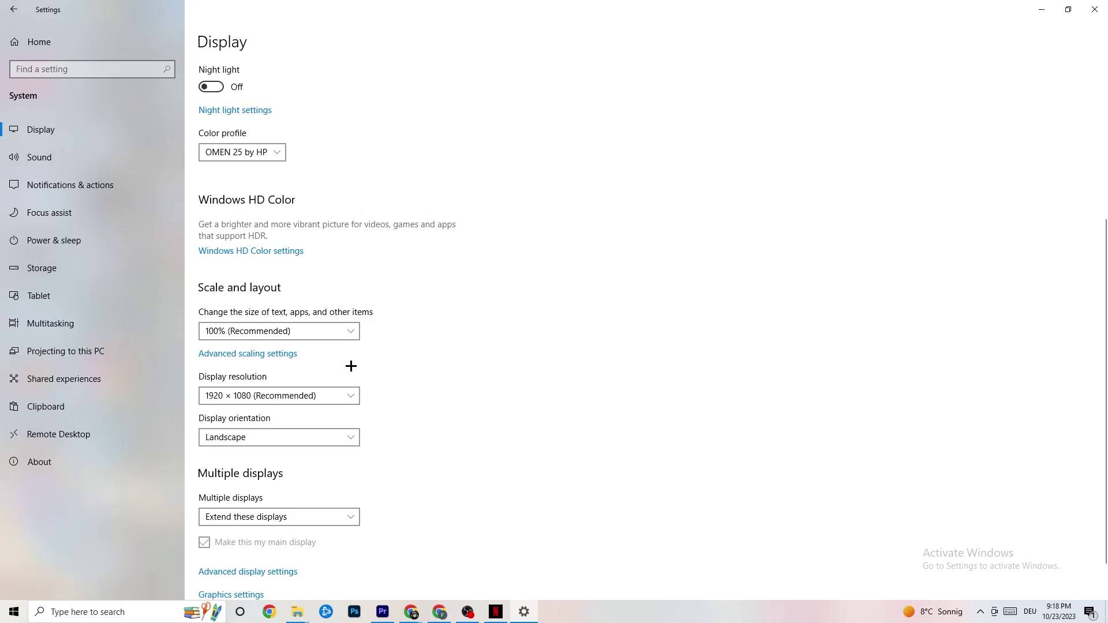
# - Review Storage Sense, keeping weekly runs and 14-day recycle bin cleanup, then return home
pyautogui.click(72, 277)
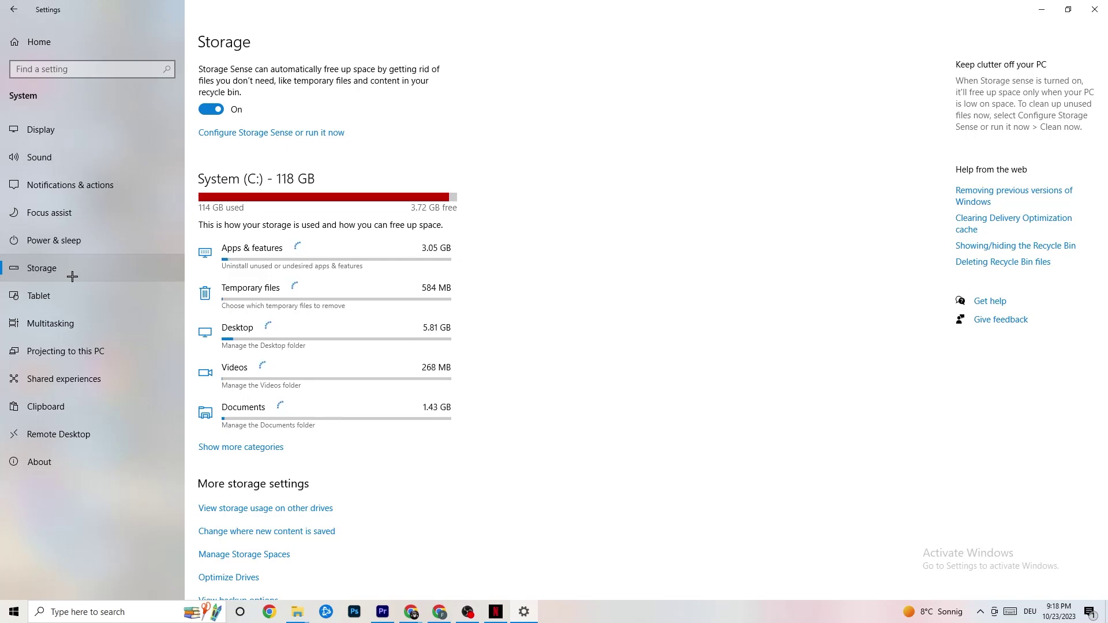
pyautogui.click(317, 136)
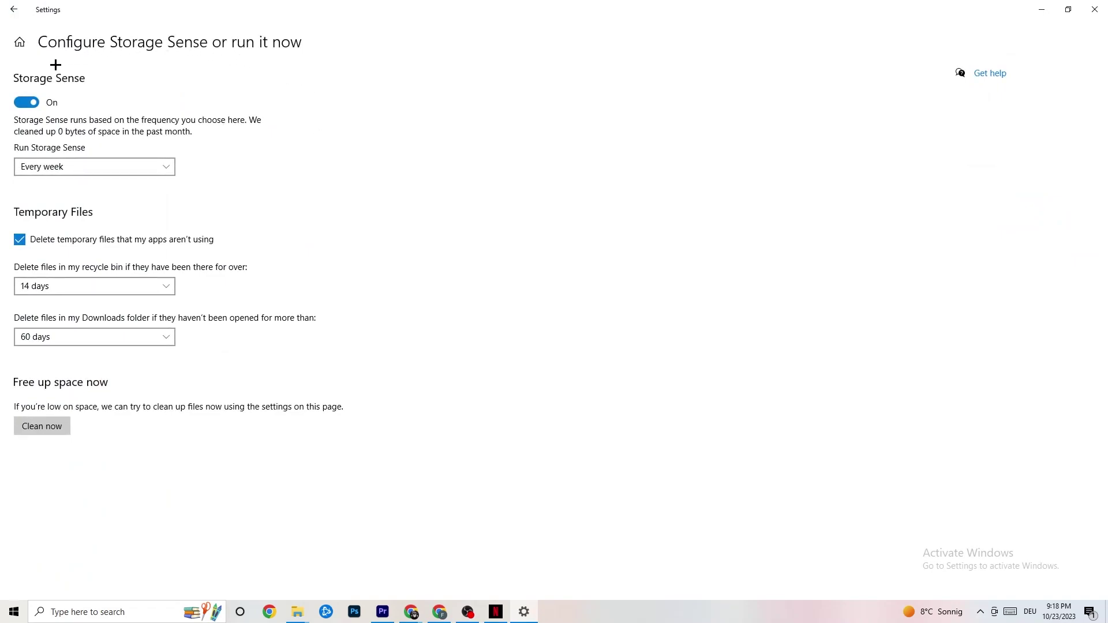
pyautogui.click(116, 286)
pyautogui.click(105, 187)
pyautogui.click(110, 167)
pyautogui.click(200, 165)
pyautogui.click(10, 5)
pyautogui.click(51, 47)
# - Open the Power Options plan list from Power & sleep, with Balanced (recommended) active
pyautogui.click(255, 184)
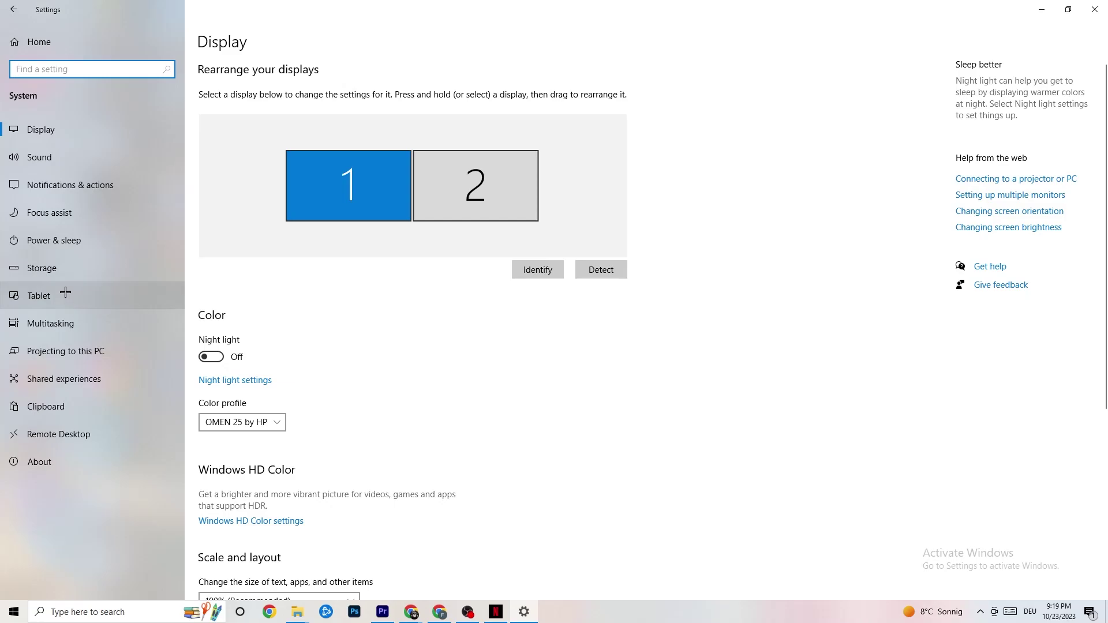
pyautogui.click(38, 236)
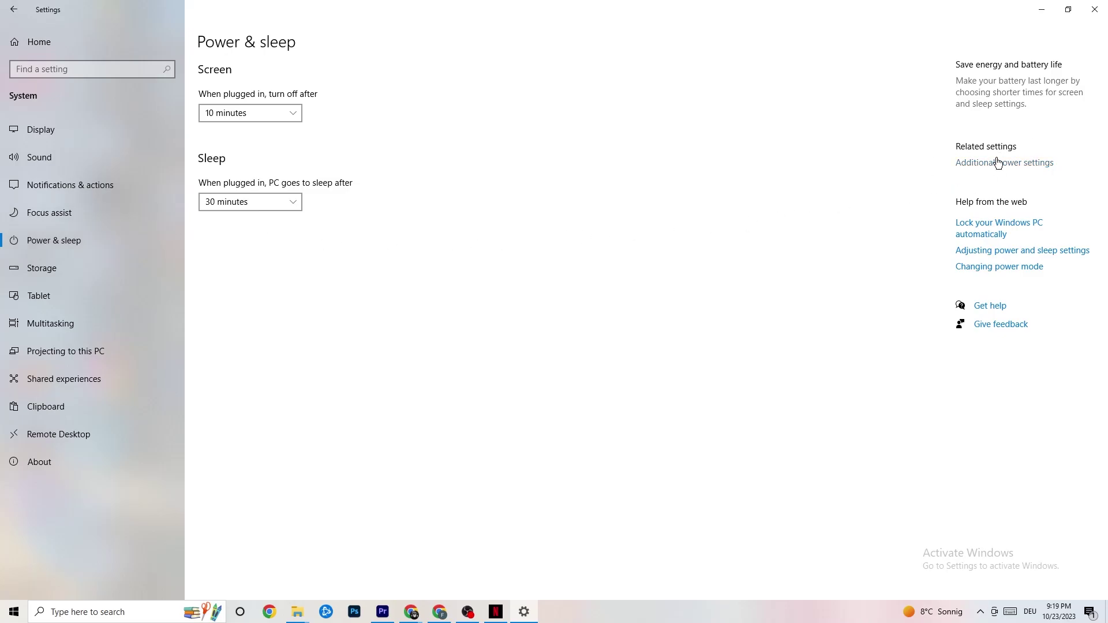
pyautogui.moveTo(452, 116); pyautogui.dragTo(606, 54)
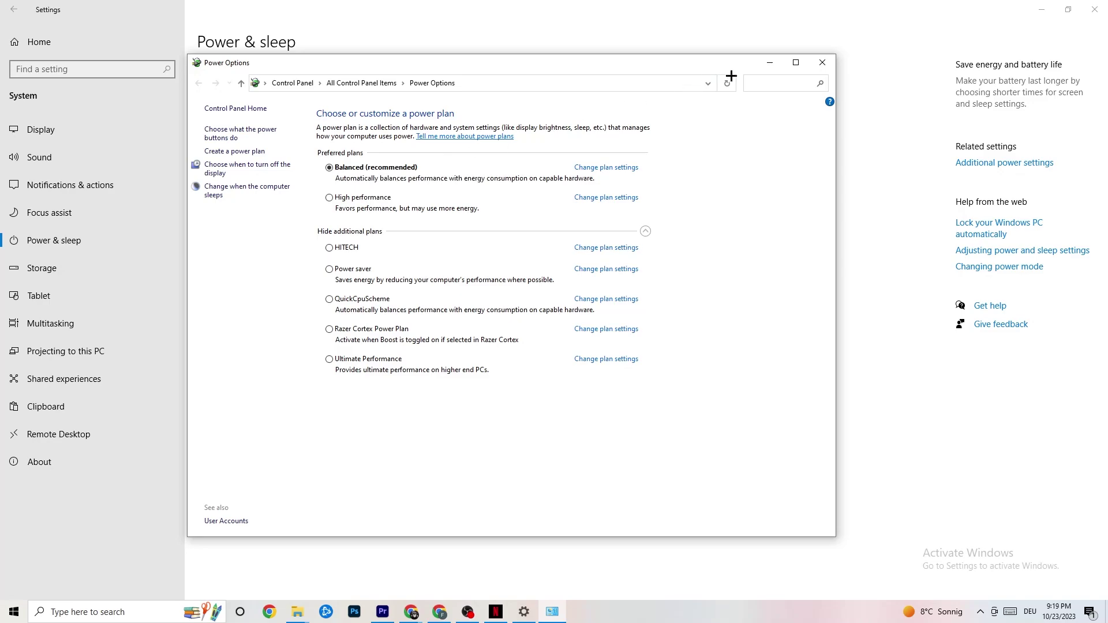
# - Close Power Options and review the Xbox Game Bar page, where Game Bar is off
pyautogui.click(827, 67)
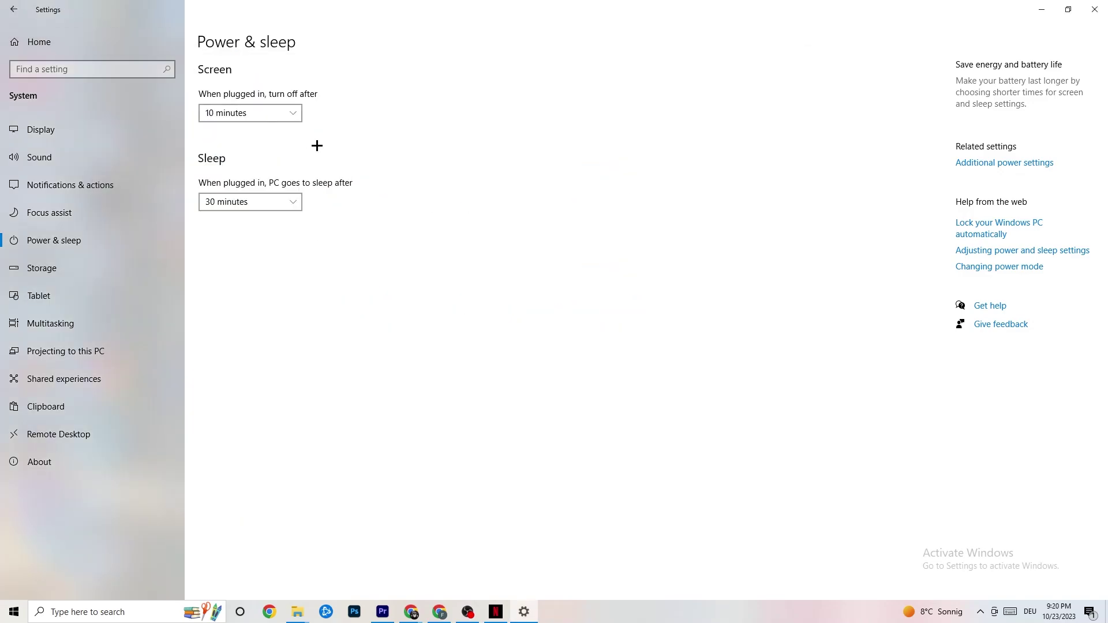
pyautogui.click(17, 8)
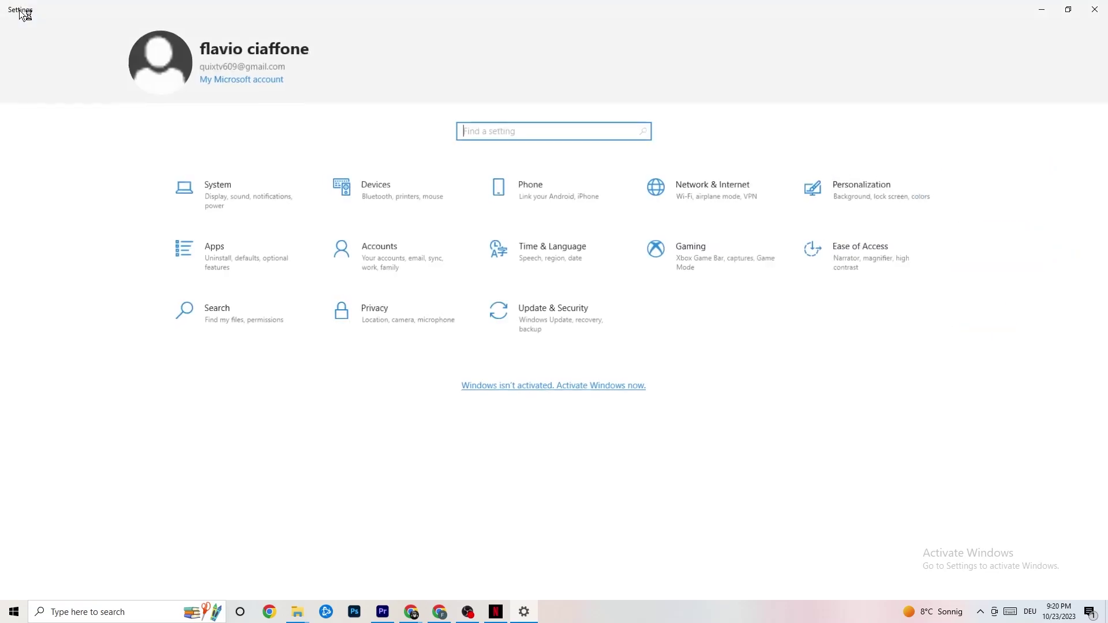
pyautogui.click(703, 271)
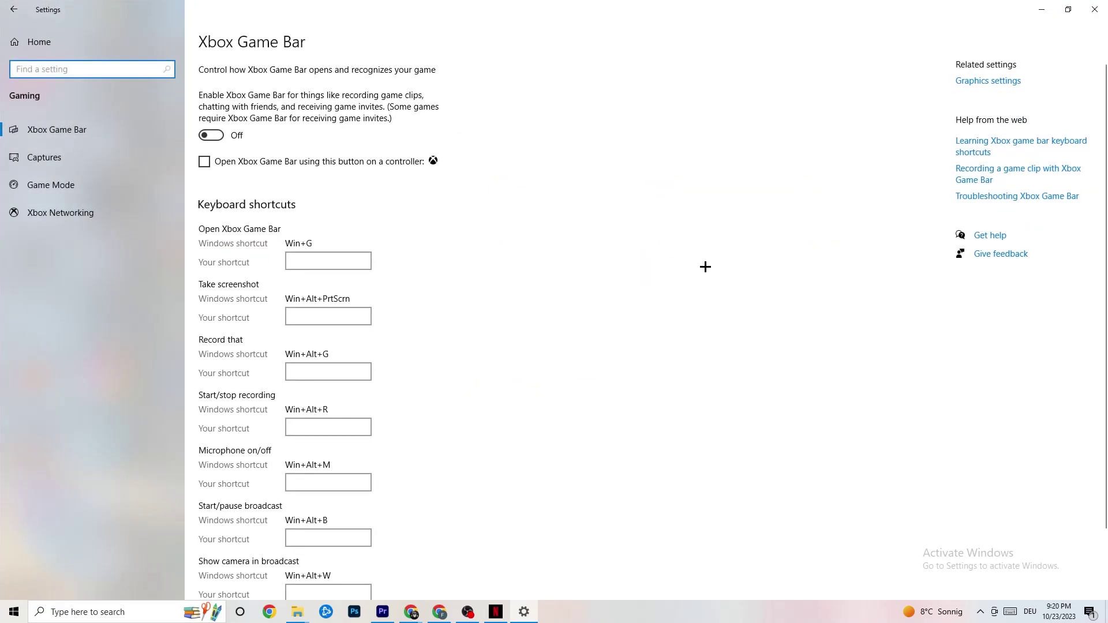
pyautogui.scroll(-2, 396, 265)
pyautogui.scroll(2, 396, 388)
pyautogui.click(89, 159)
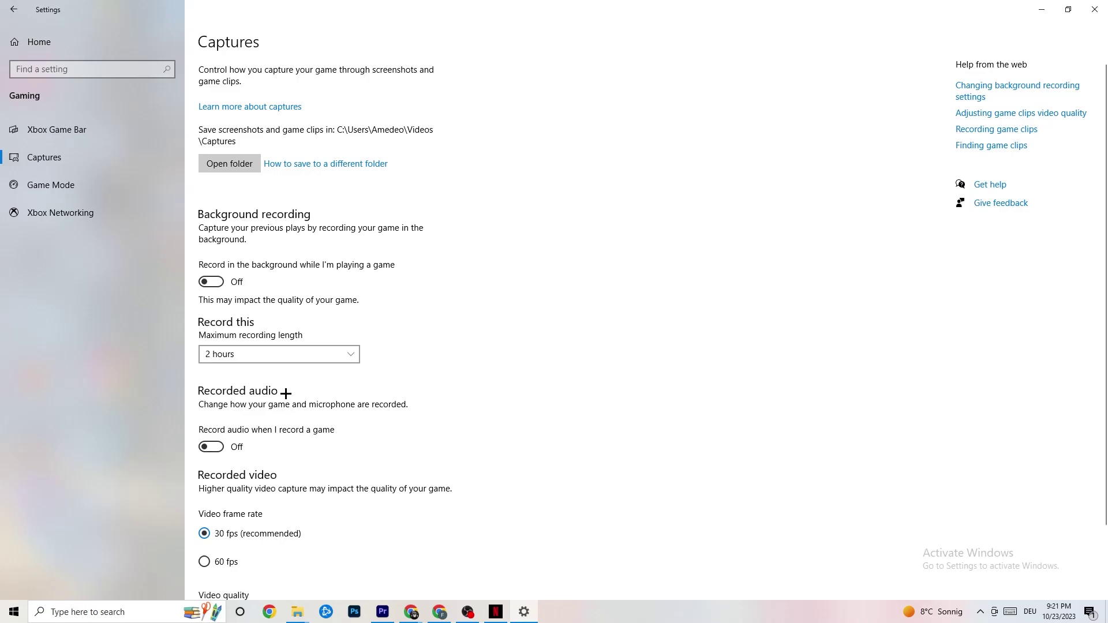
# - Review Captures: background recording and audio off, 30 fps, Standard video quality
pyautogui.scroll(-2, 283, 386)
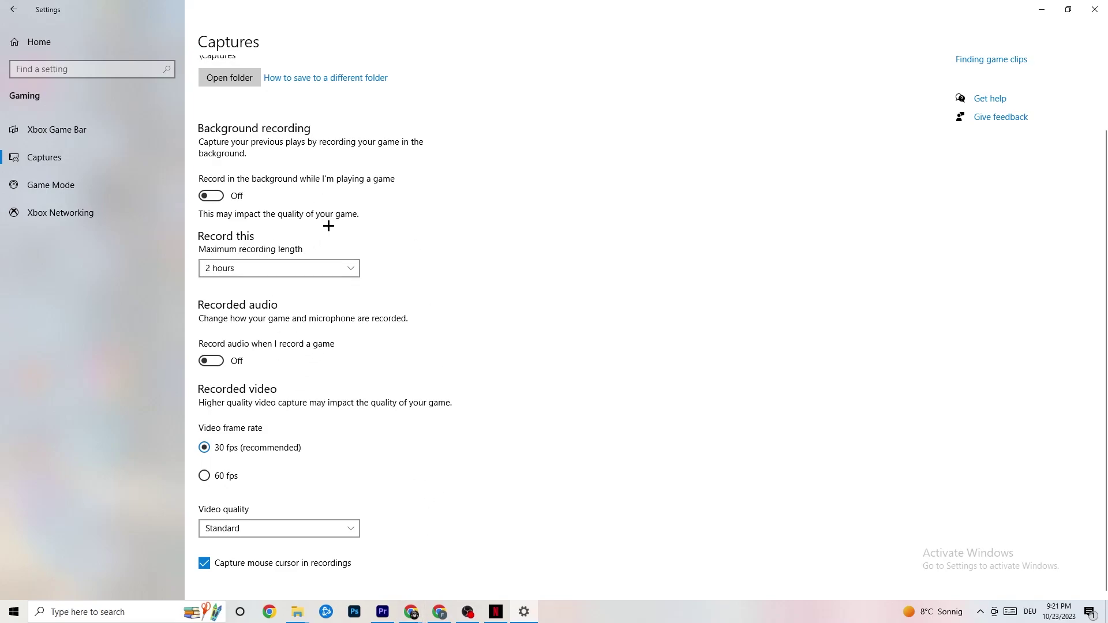
pyautogui.click(85, 191)
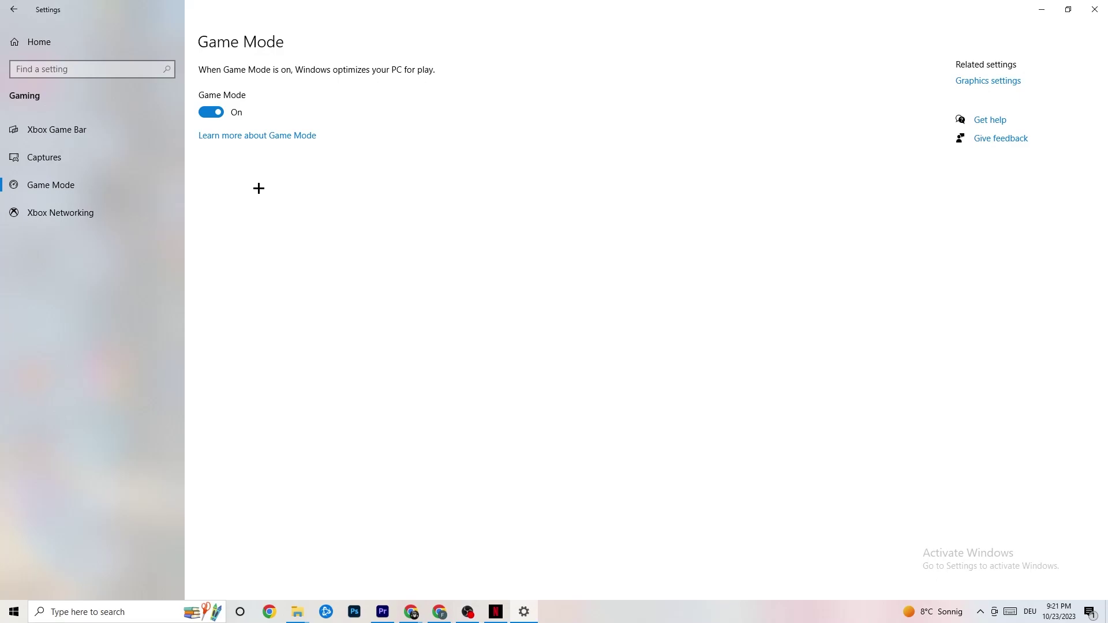
# - Confirm Game Mode is on, then go to Update & Security's Windows Update page
pyautogui.click(17, 9)
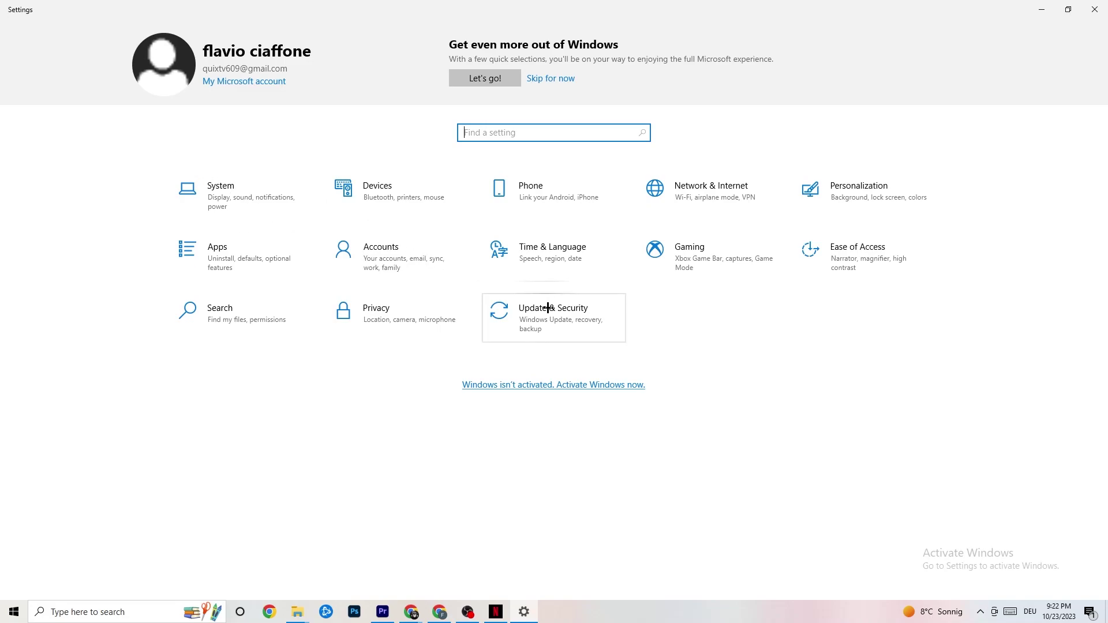
pyautogui.click(571, 325)
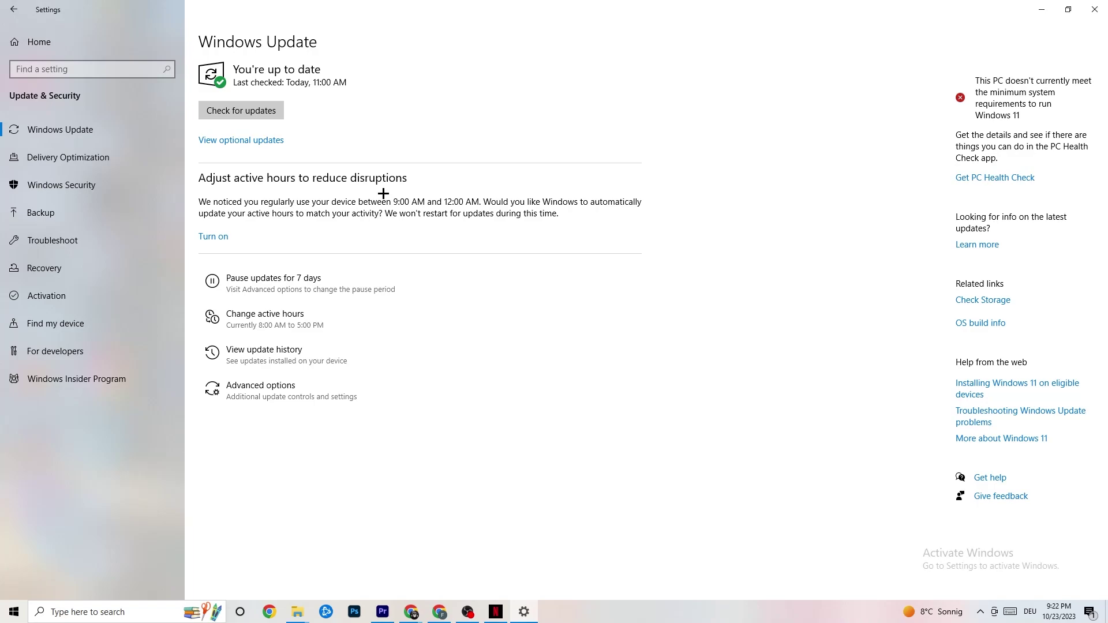
# - View the Troubleshoot options, then close Windows Settings
pyautogui.click(90, 243)
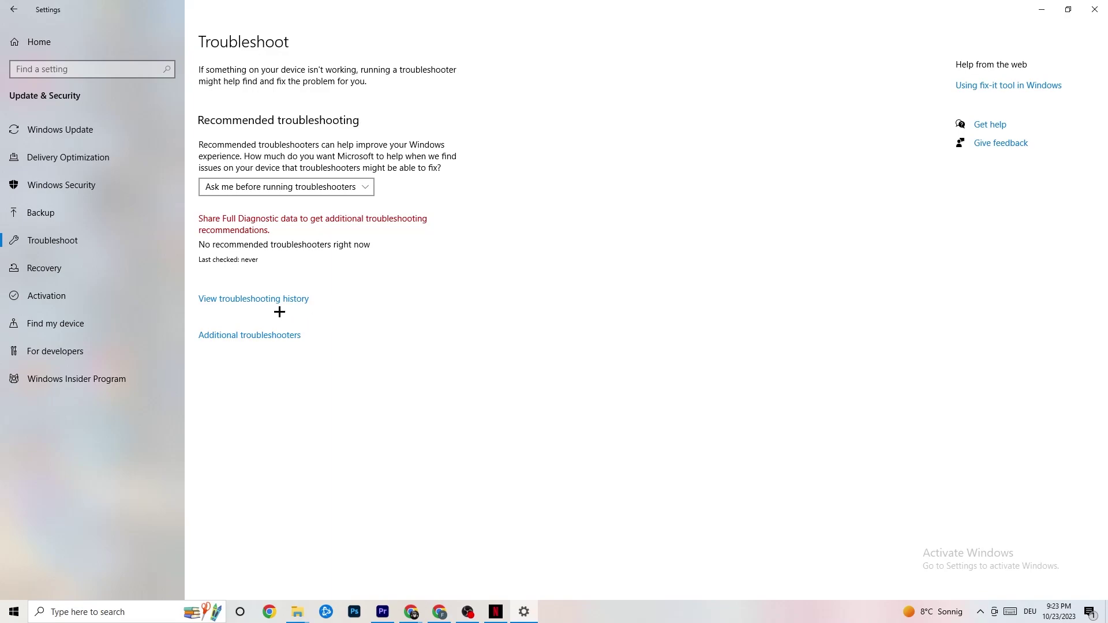
pyautogui.click(1094, 9)
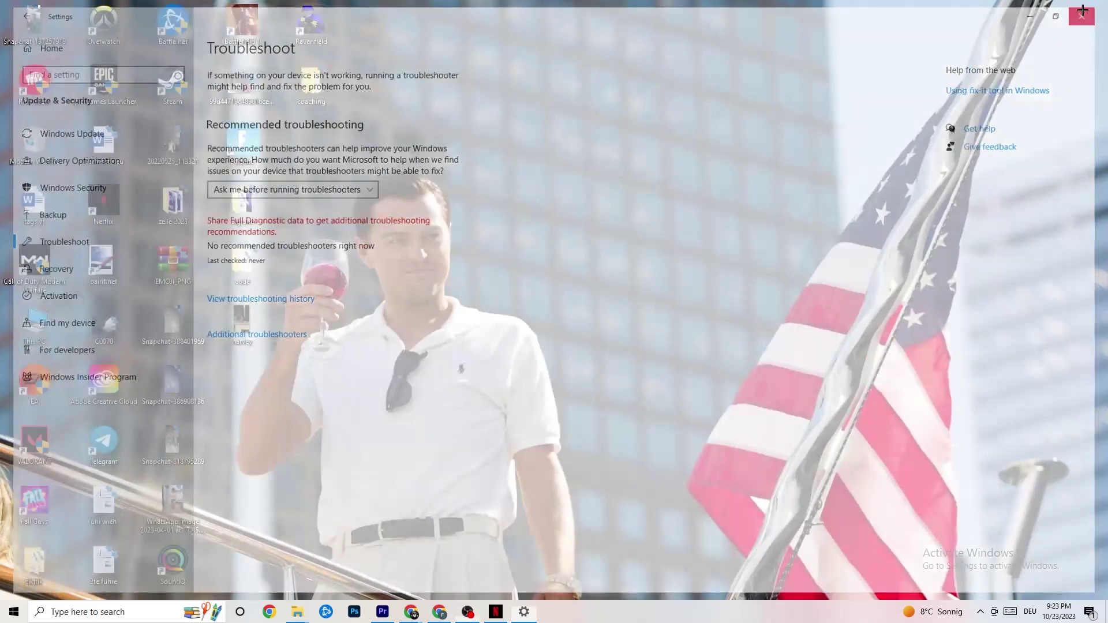